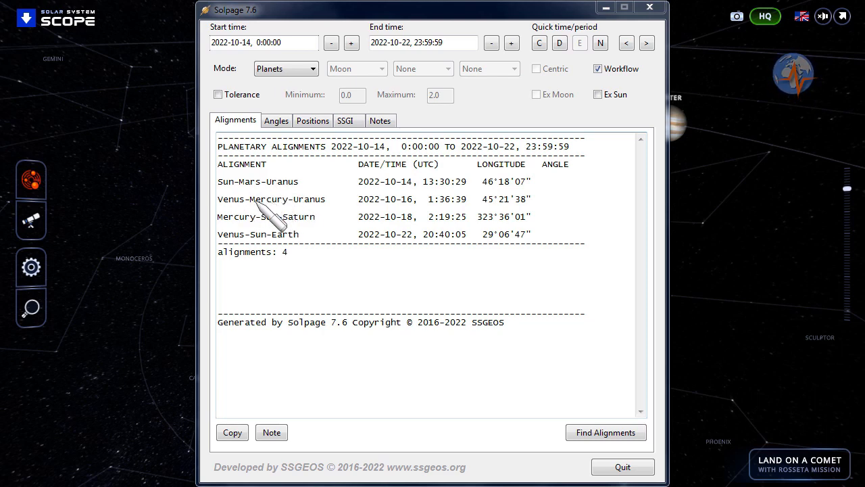
Step: Highlight the Venus-Mercury-Uranus alignment row in the Alignments list
drag(218, 198, 541, 200)
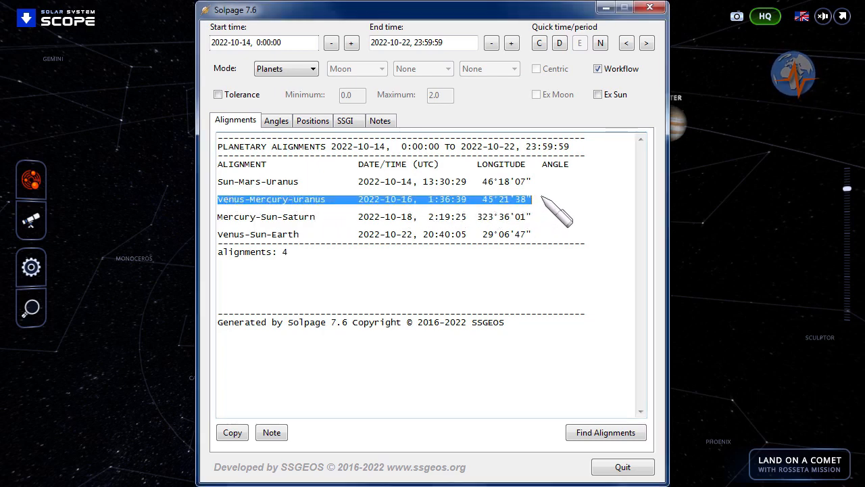
click(327, 200)
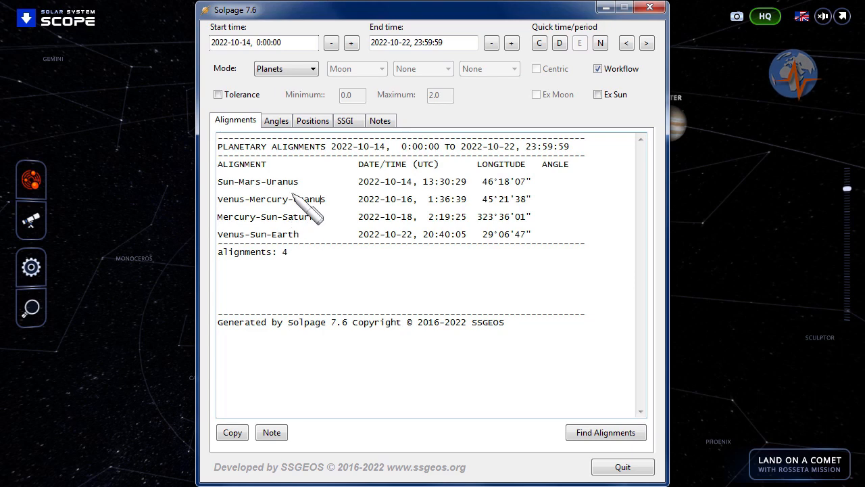
click(317, 198)
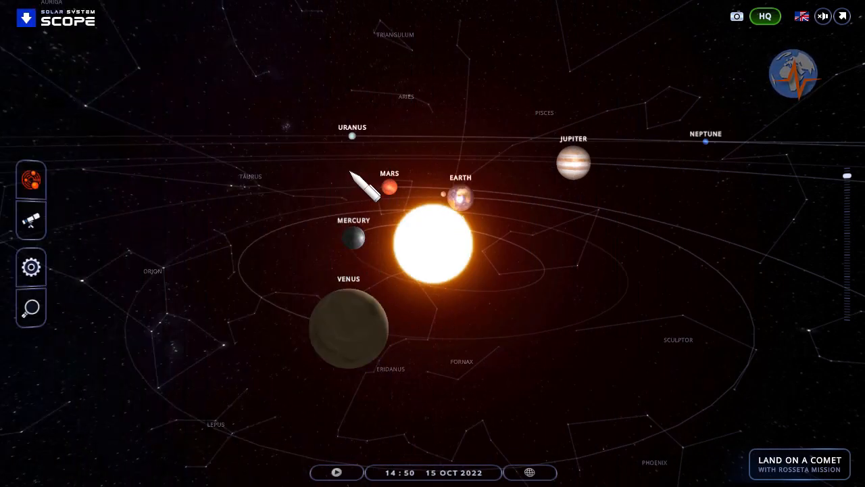
Step: Rotate the view and set the simulation date to 18 October 2022
mouse_move(297, 287)
mouse_down()
mouse_move(681, 316)
mouse_move(718, 340)
mouse_up()
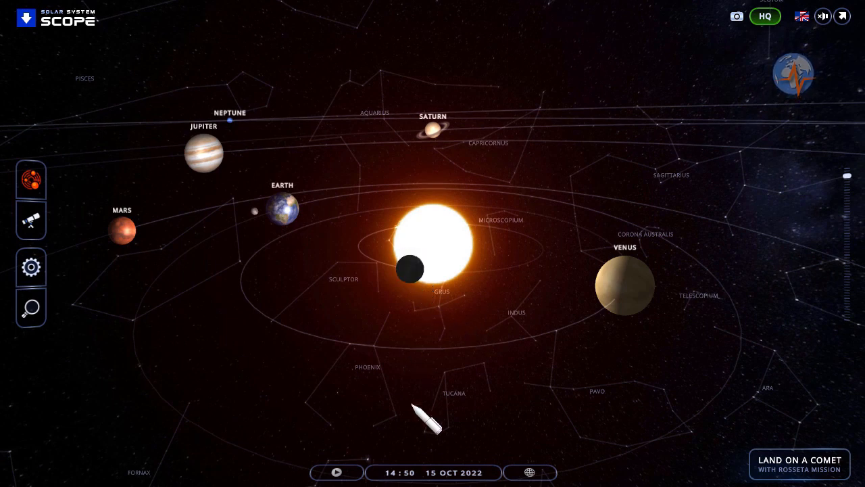
click(433, 472)
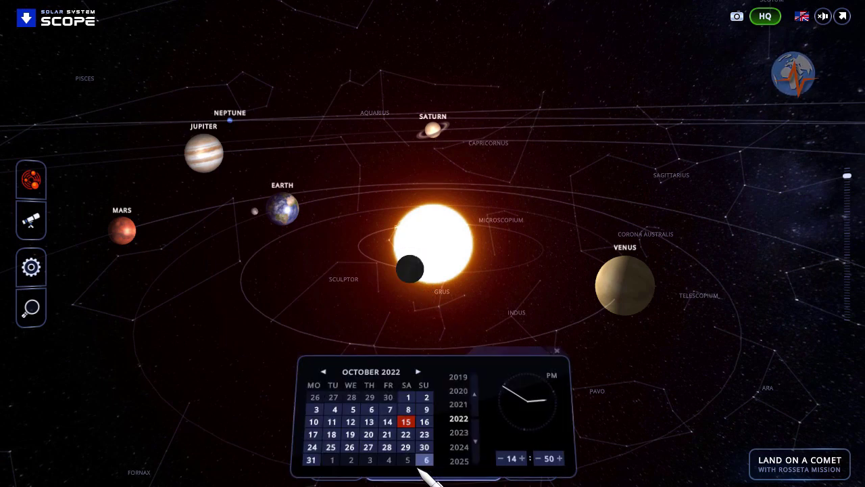
click(331, 434)
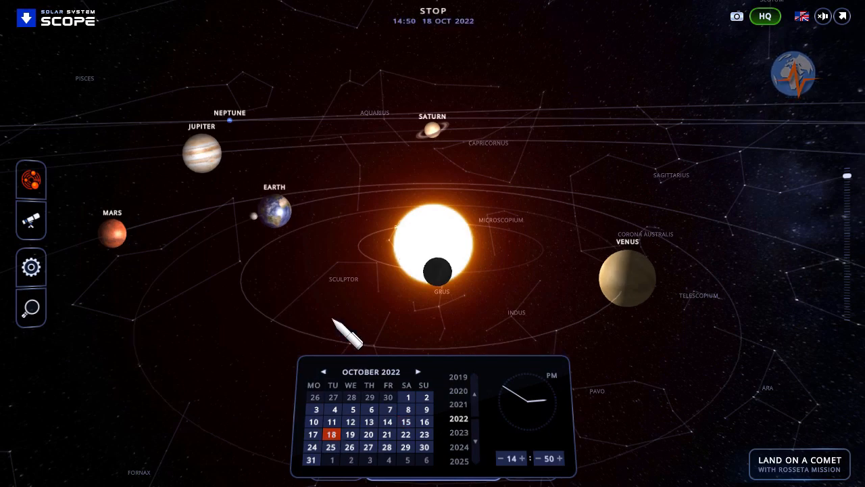
drag(345, 348, 341, 334)
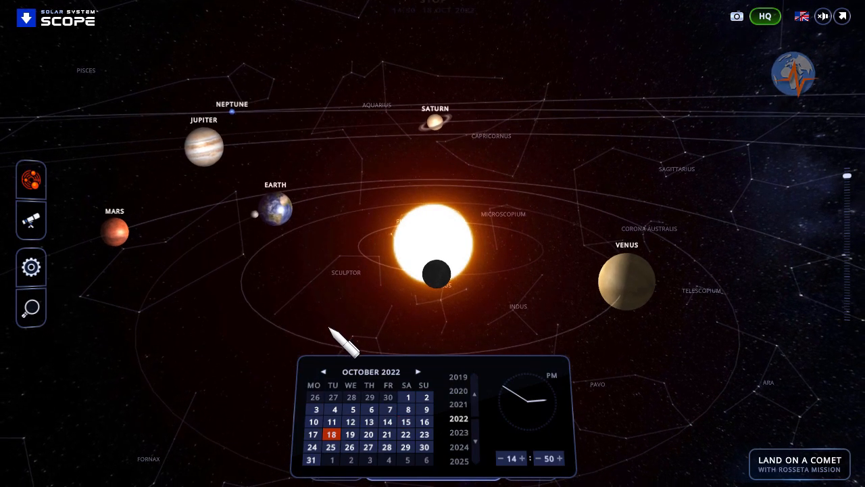
click(341, 334)
Step: Rotate around the Sun and advance the simulation to 20 October 2022
mouse_move(524, 405)
mouse_down()
mouse_move(153, 392)
mouse_move(147, 411)
mouse_up()
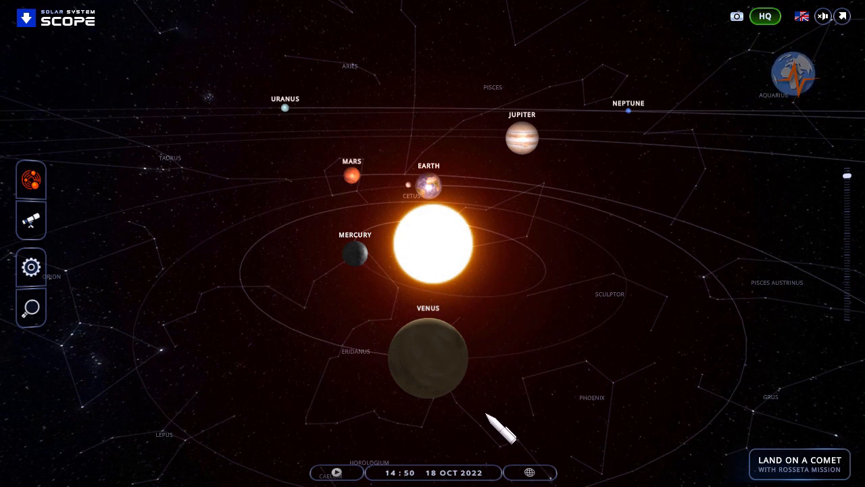
click(446, 472)
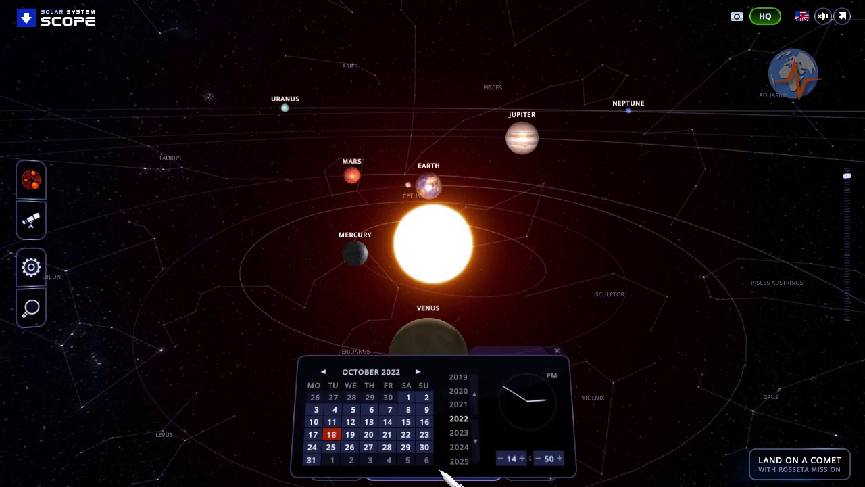
click(369, 435)
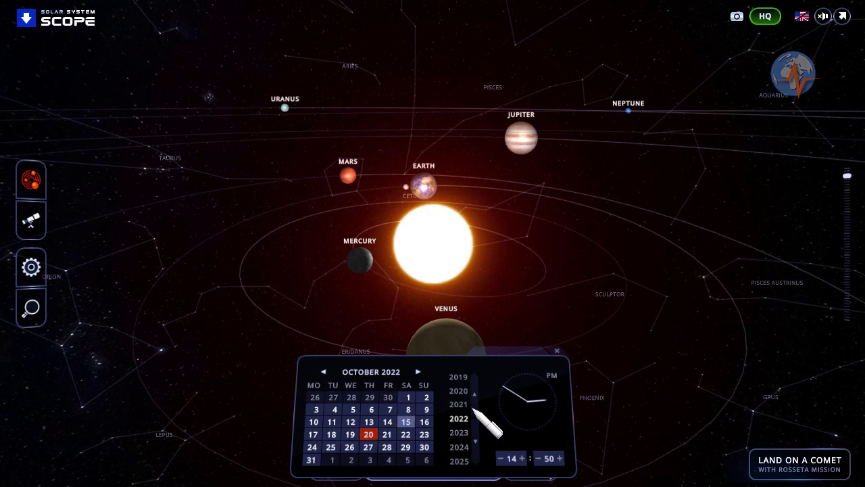
click(633, 382)
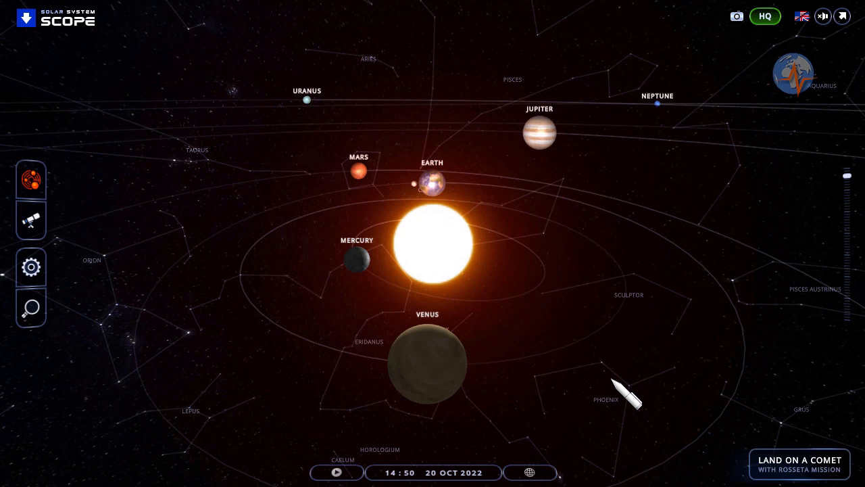
Step: Move Venus back along its orbit and set the date to 16 October 2022
mouse_move(427, 365)
mouse_down()
mouse_move(419, 384)
mouse_move(467, 389)
mouse_move(429, 392)
mouse_move(449, 391)
mouse_up()
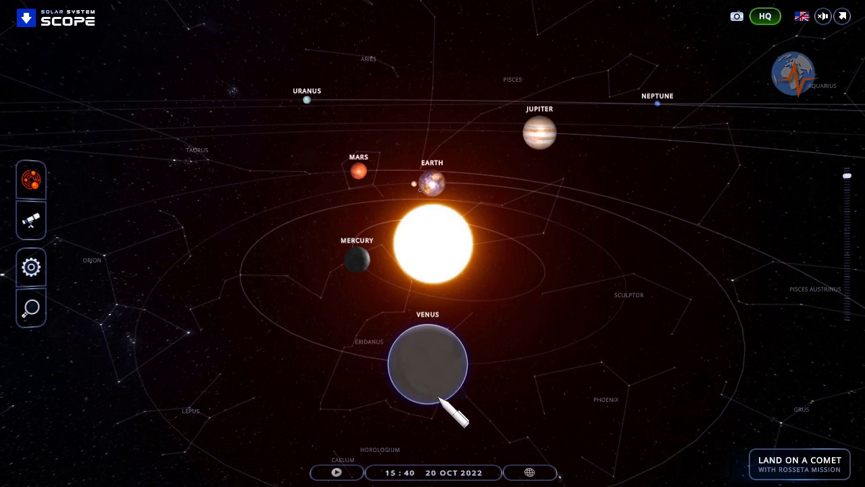
click(433, 471)
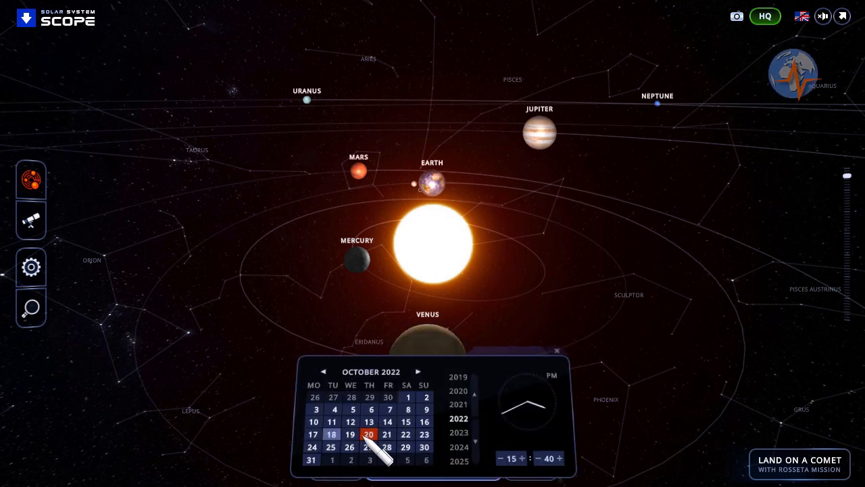
click(425, 422)
click(571, 265)
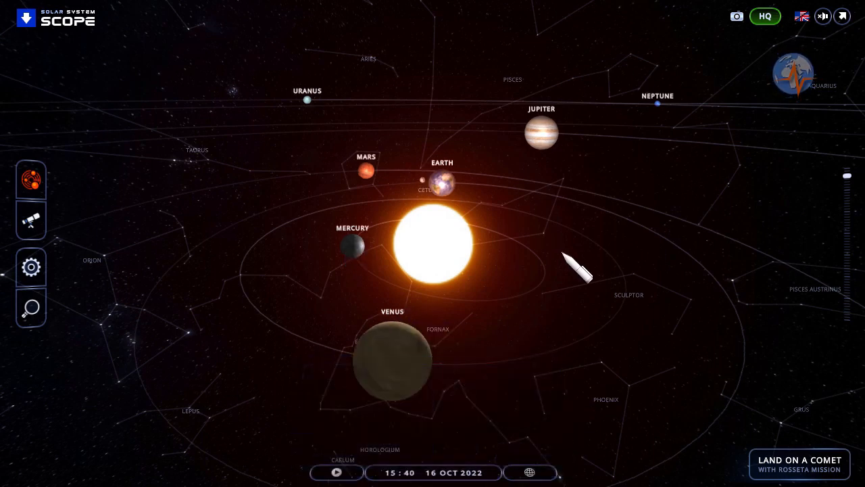
Step: Rotate the view and return the simulation to 18 October 2022
mouse_move(595, 308)
mouse_down()
mouse_move(632, 300)
mouse_move(553, 250)
mouse_up()
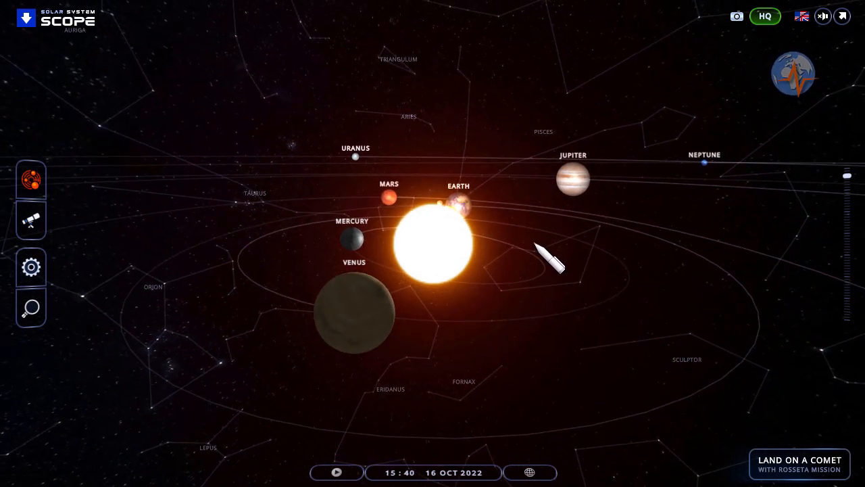
click(440, 472)
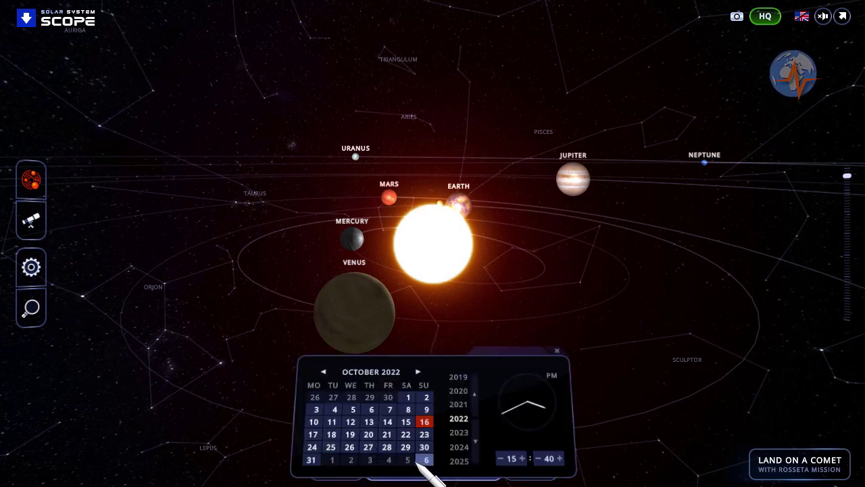
click(332, 434)
click(254, 364)
mouse_move(253, 365)
mouse_down()
mouse_move(341, 391)
mouse_move(709, 392)
mouse_up()
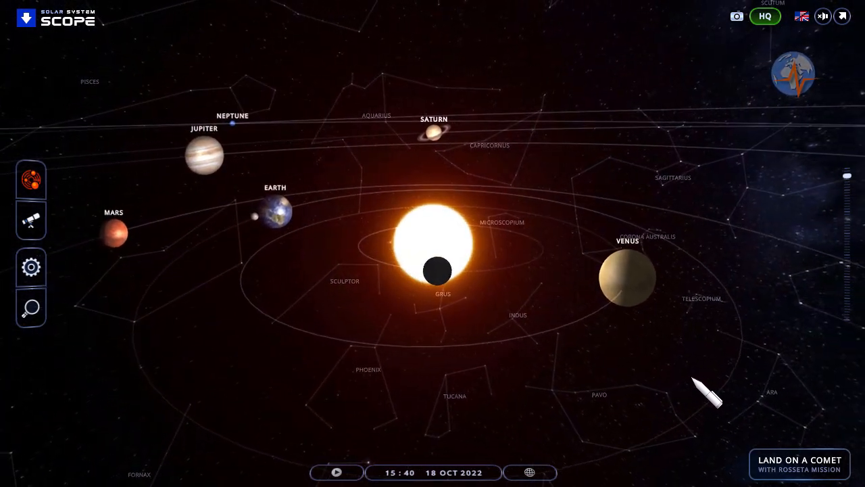
Step: Switch back to Solpage and mark the Venus-Mercury-Uranus alignment line
key(alt+Tab)
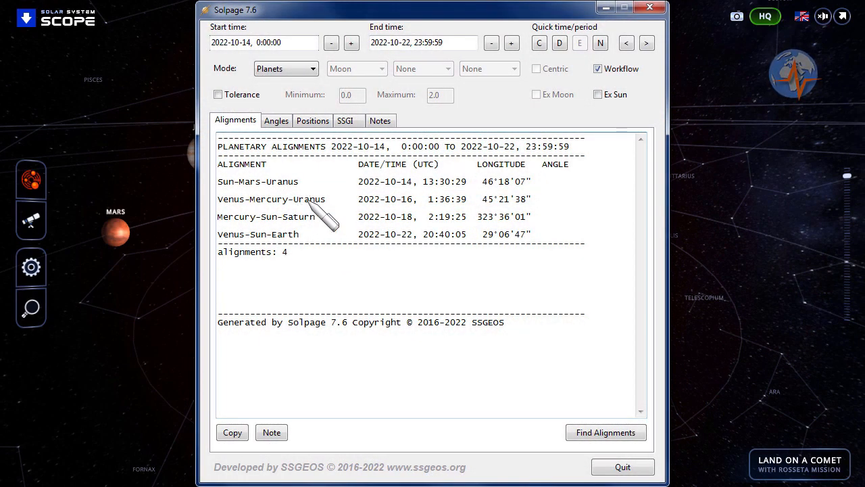
click(312, 200)
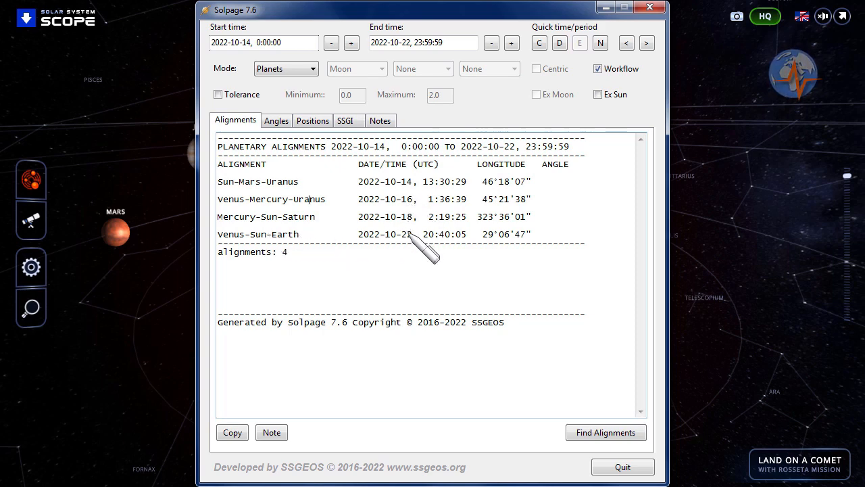
Step: Show the SSGI index table for 14–22 October and its chart
click(345, 120)
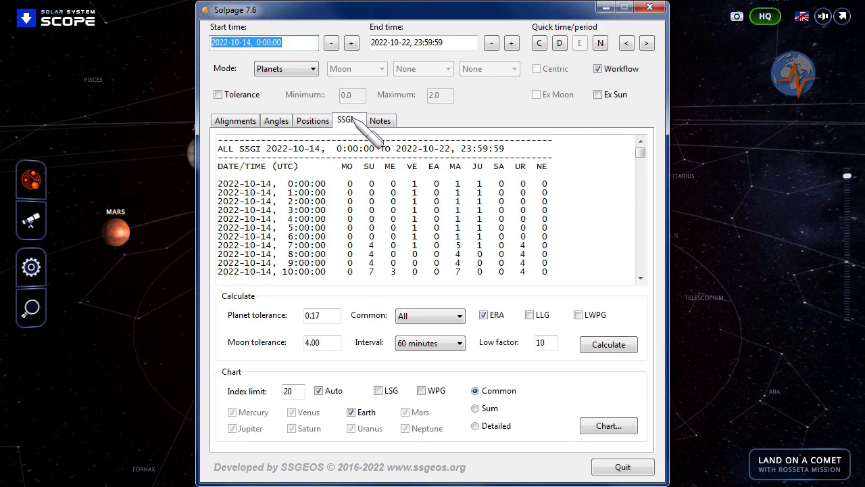
click(608, 426)
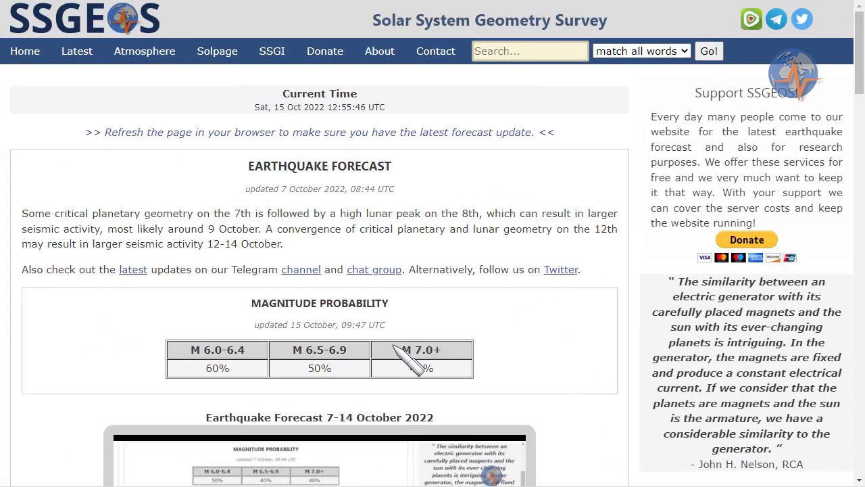
scroll(598, 351, down, 3)
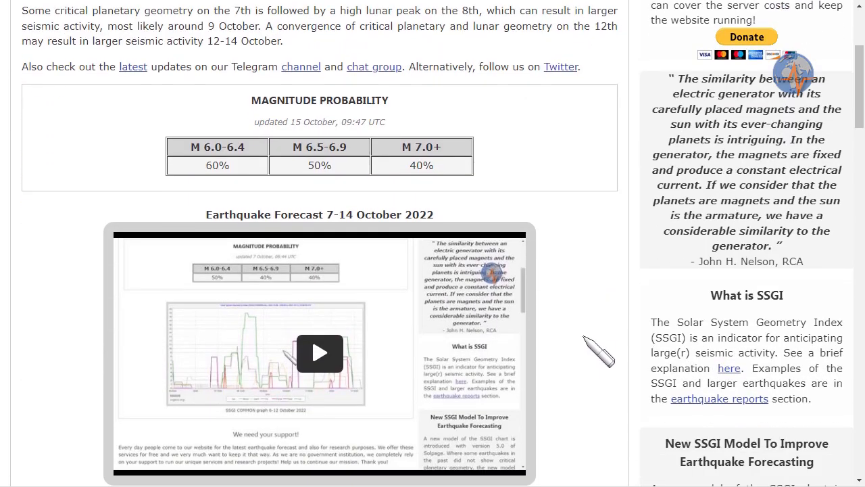
scroll(598, 350, up, 3)
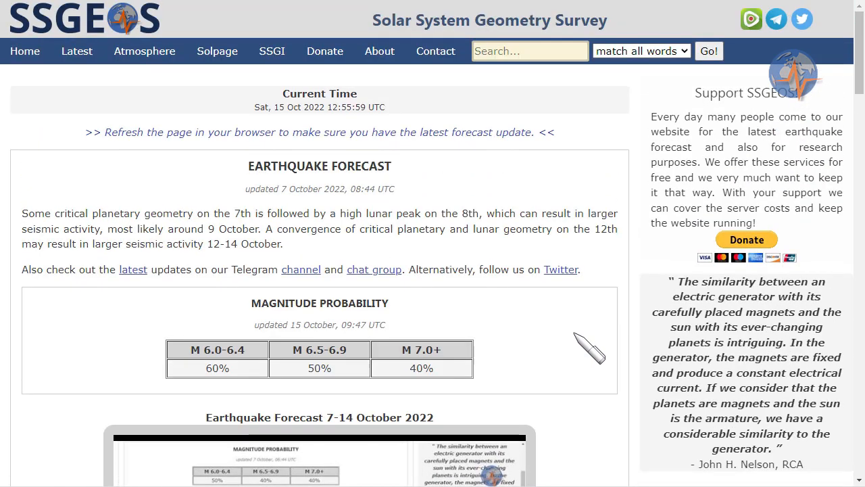